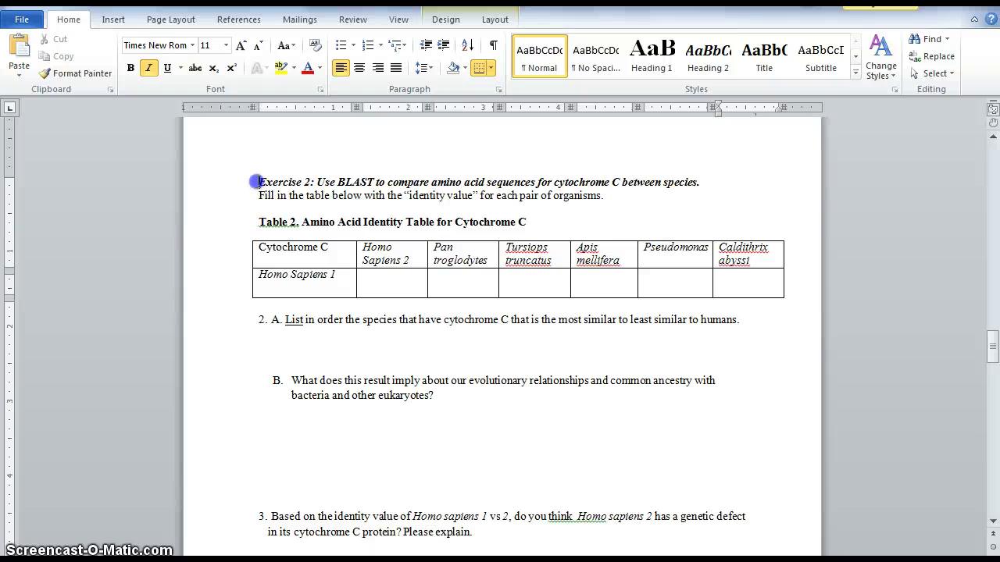
- Note the Exercise 2 heading and Homo Sapiens 1 row, then bring up BLAST's Align Sequences protein page, ready for the subject sequence
left_click_drag(263, 181, 708, 184)
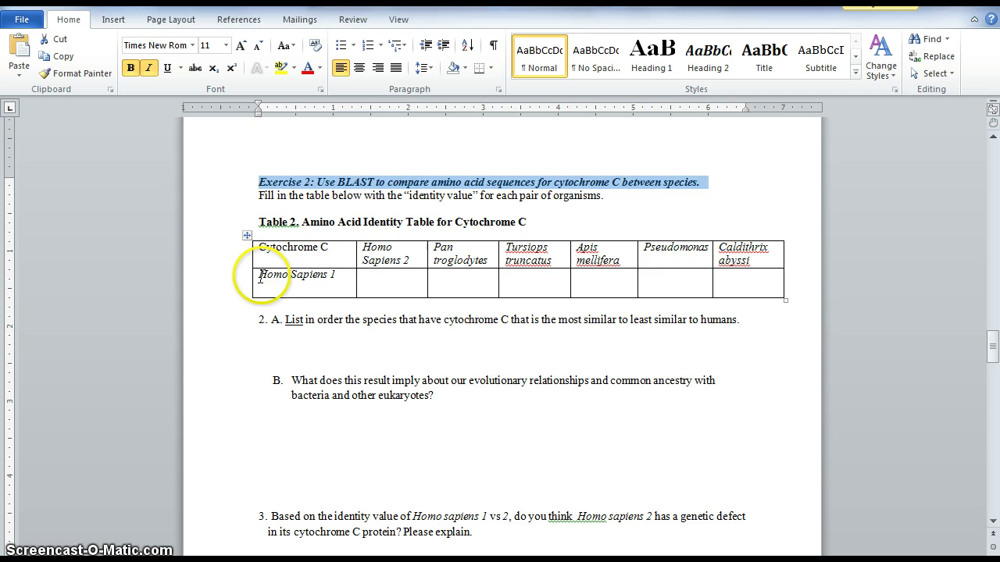
left_click_drag(260, 277, 336, 277)
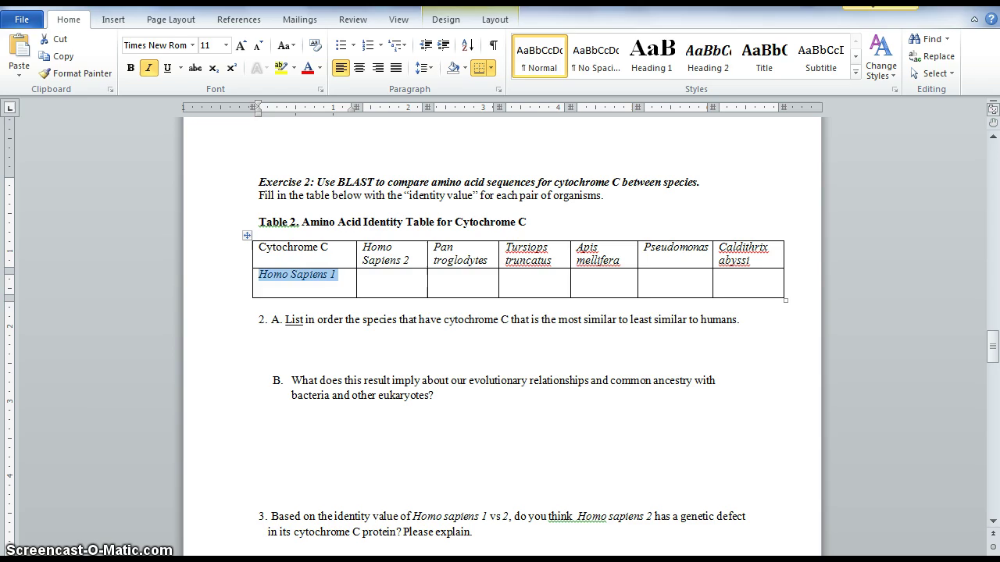
left_click(178, 547)
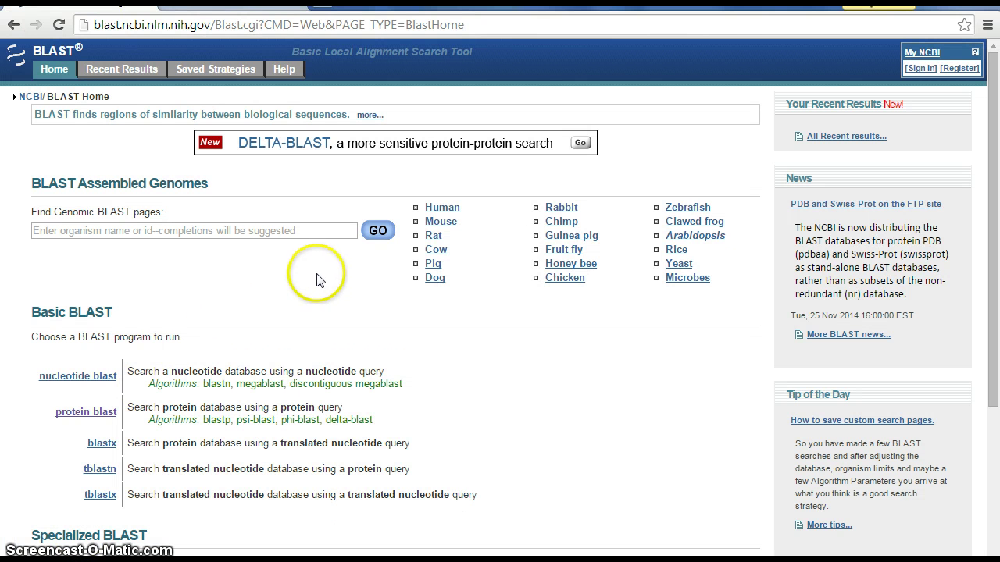
left_click(109, 414)
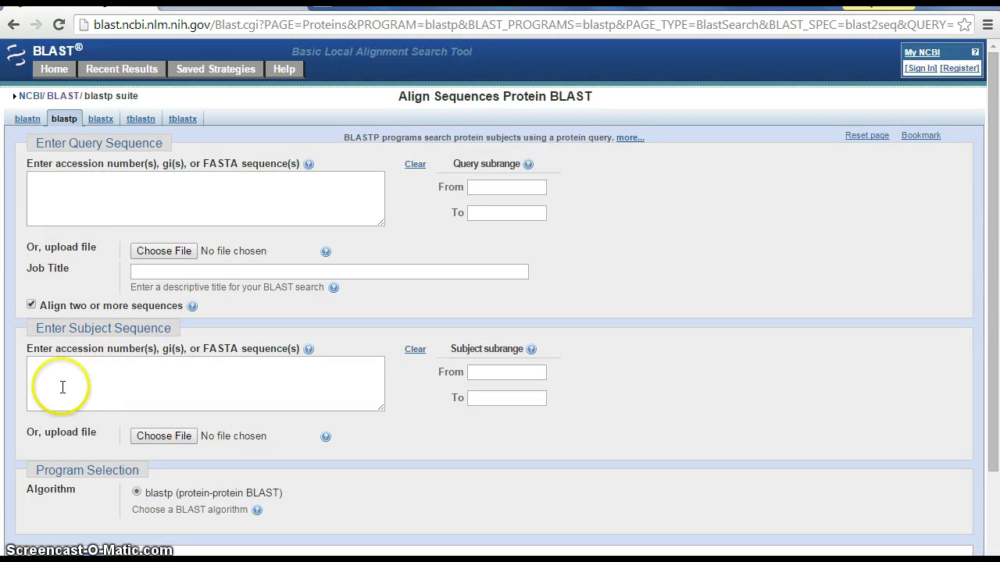
left_click(42, 375)
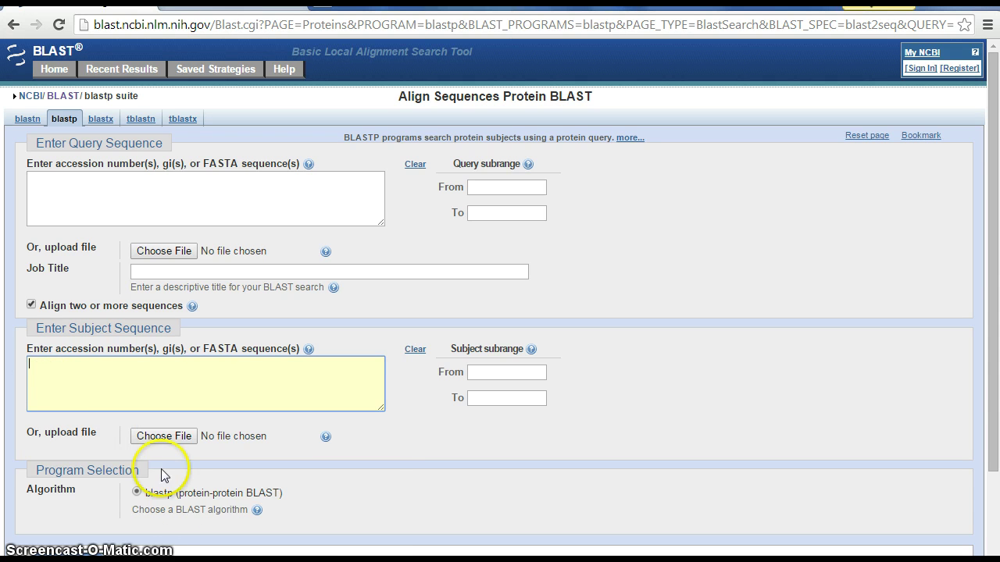
- Copy the Homo_sapiens_1 sequence from Test_Sequences into the BLAST subject box
left_click(194, 551)
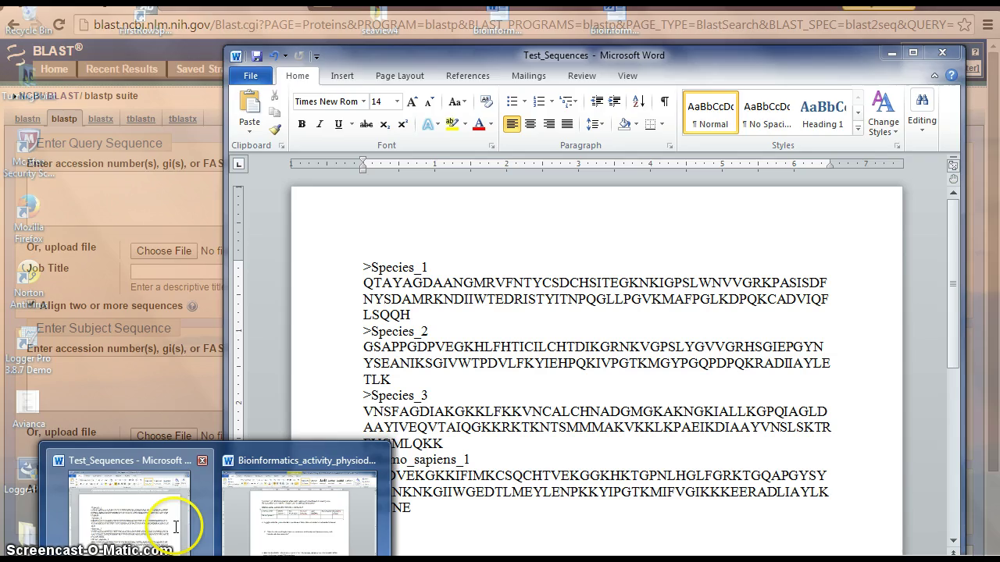
left_click(184, 531)
left_click_drag(364, 476, 416, 506)
key("ctrl+c")
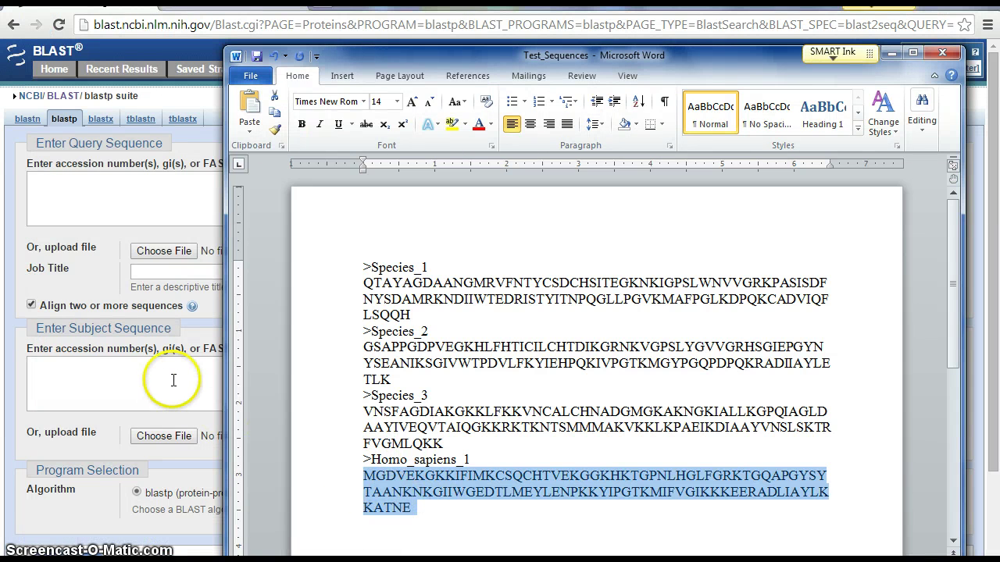
left_click(171, 379)
key("ctrl+v")
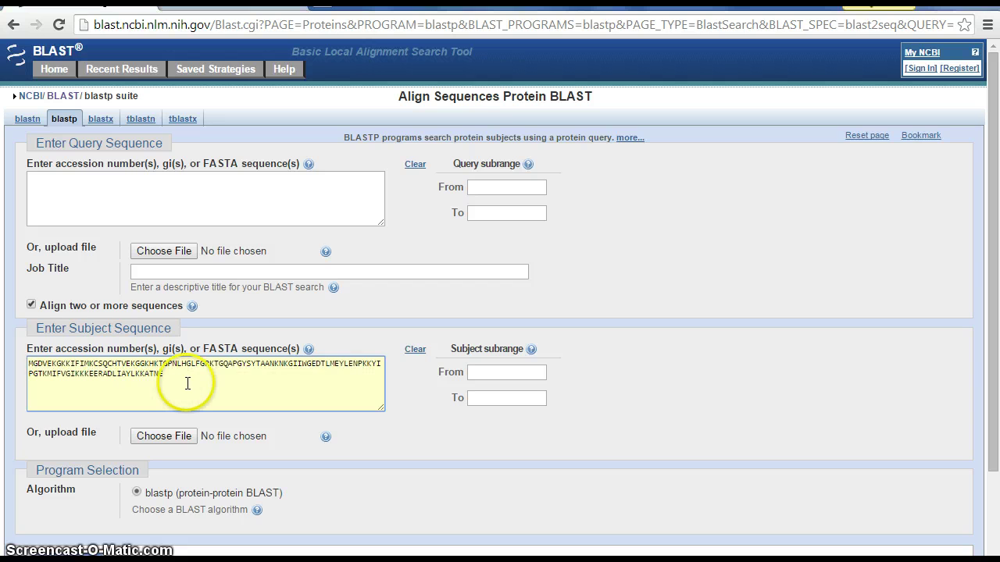
- Copy the Species_1 through Species_3 sequences from Test_Sequences into the BLAST query box
left_click(96, 192)
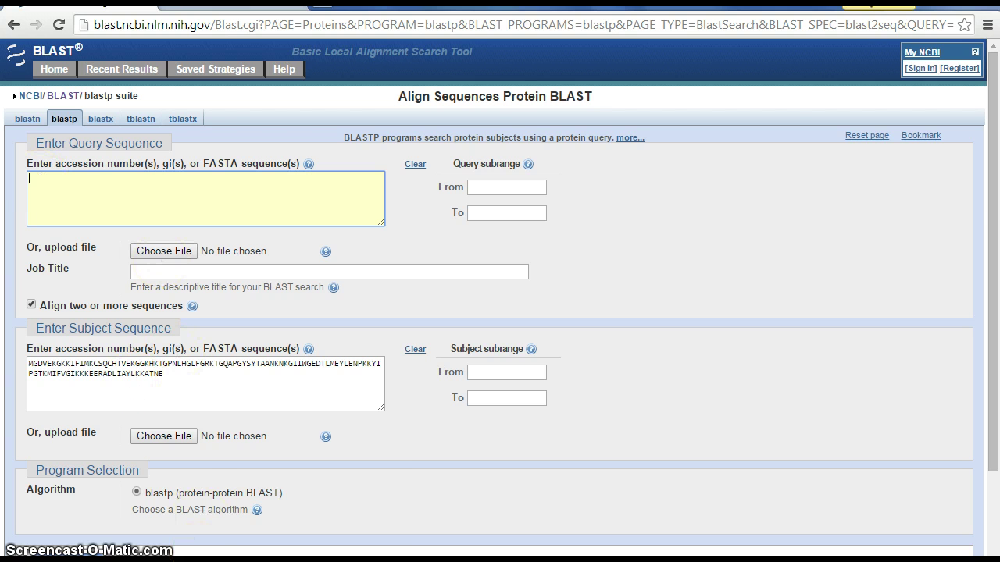
mouse_move(133, 558)
left_click(179, 529)
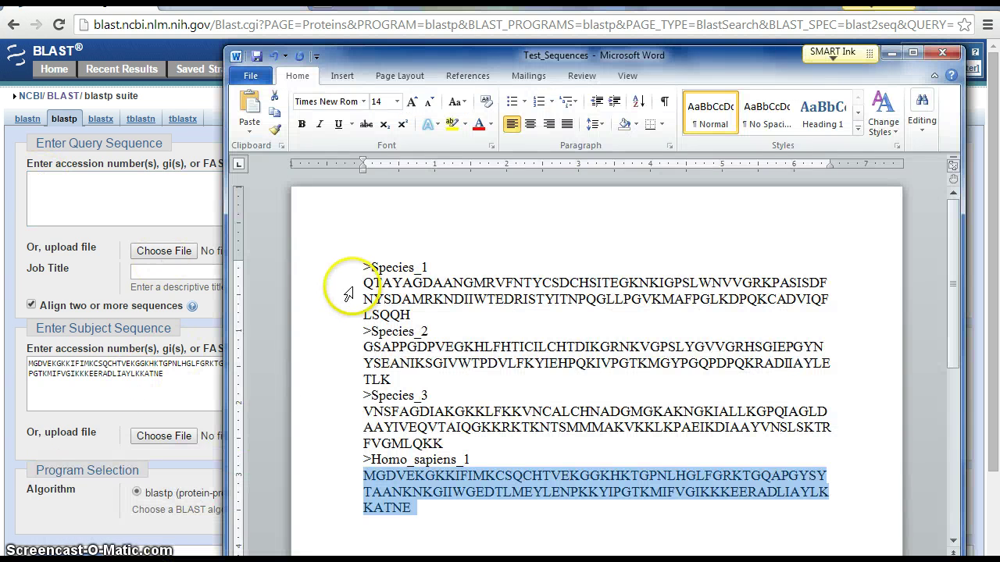
left_click_drag(363, 267, 489, 425)
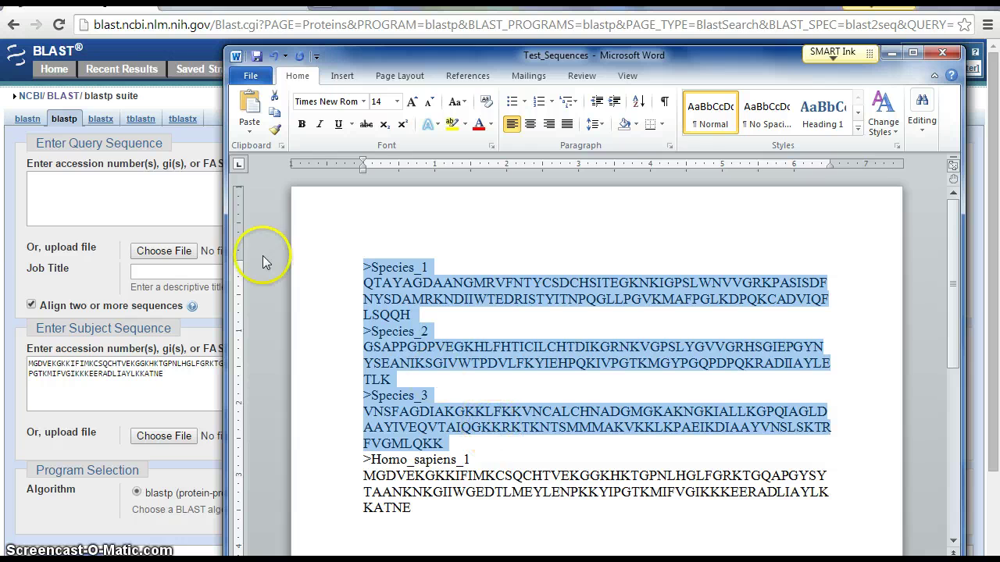
left_click(190, 196)
type(">Species_1 QTAYAGDAANGMRVFNTYCSDCHSITEGKNKIGPSLWNVVGRKPASISDFNYSDAMRKNDIIWTEDRISTYITNPQGLLPGVKMAFPGLKDPQKCADVIQFLSQQH >Species_2 GSAPPGDPVEGKHLFHTICILCHTDIKGRNKVGPSLYGVVGRHSGIEPGYNYSEANIKSGIVWTPDVLFKYIEHPQKIVPGTKMGYPGQPDPQKRADIIAYLETLK >Species_3 VNSFAGDIAKGKKLFKKVNCALCHNADGMGKAKNGKIALLKGPQIAGLDAAYIVEQVTAIQGKKRKTKNTSMMMAKVKKLKPAEIKDIAAYVNSLSKTRFVGMLQKK")
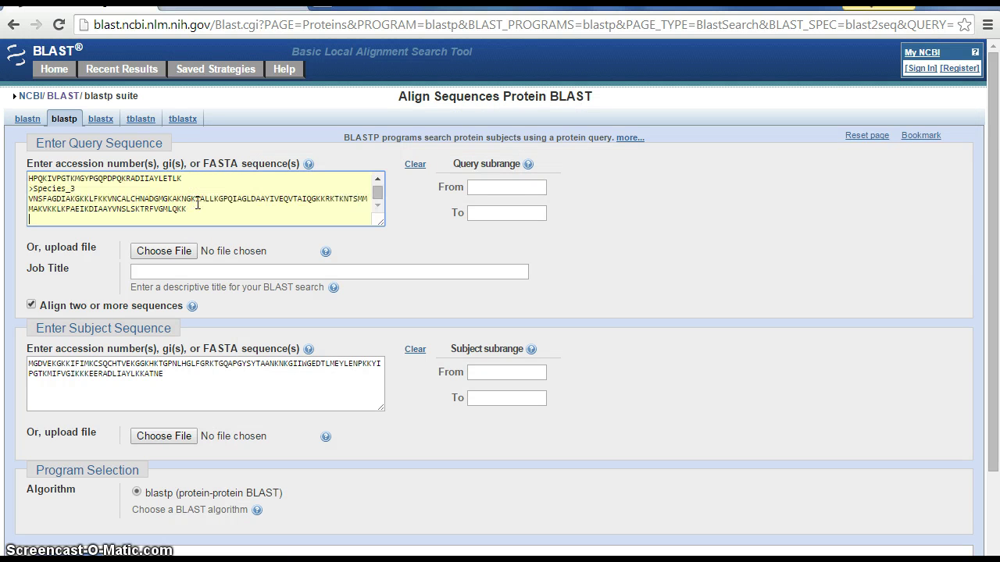
- Delete the >Species_1, >Species_2 and >Species_3 header lines from the query box
left_click(377, 184)
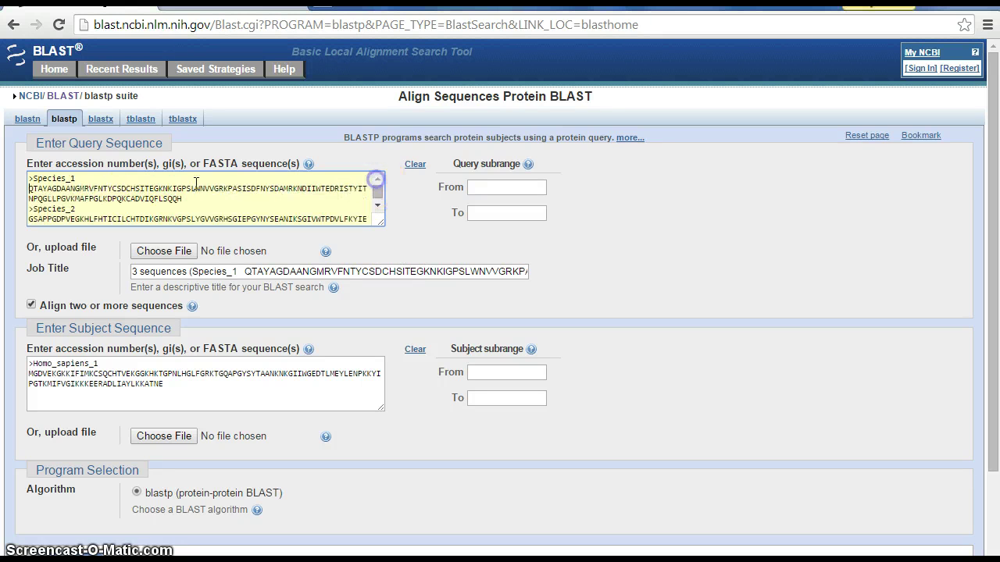
left_click(103, 179)
left_click_drag(87, 178, 32, 180)
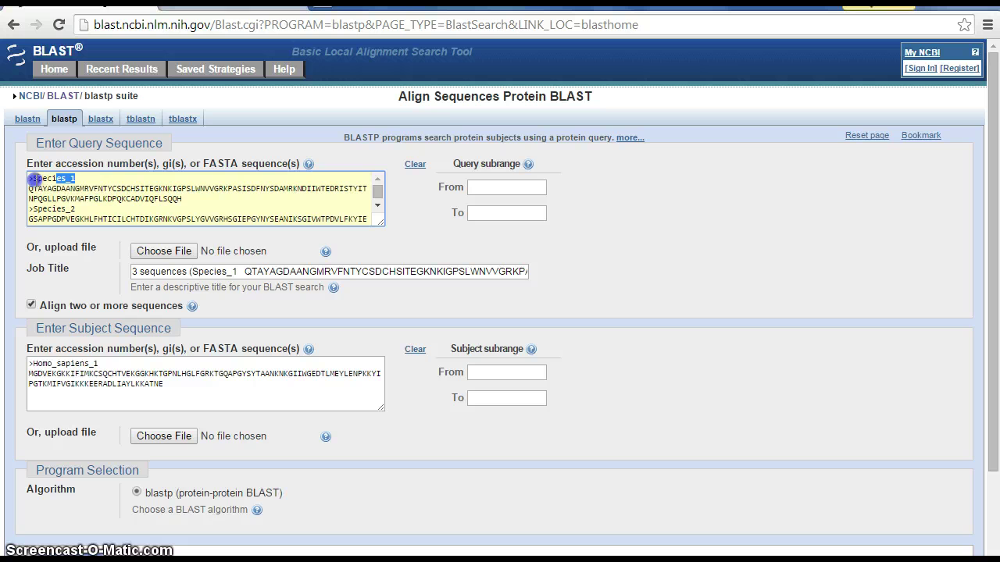
key("Delete")
key("Delete")
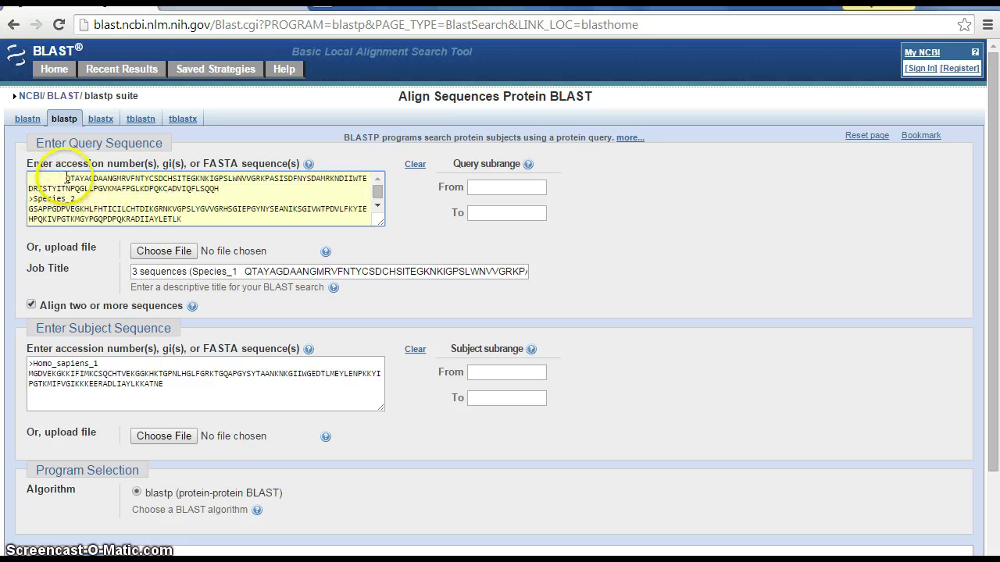
left_click_drag(76, 199, 17, 199)
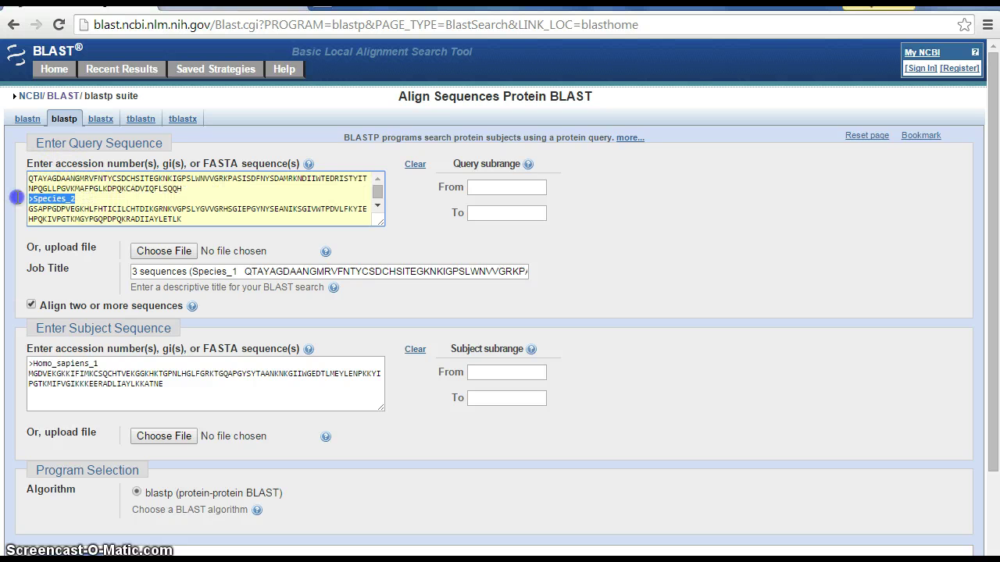
key("Delete")
scroll(160, 224, "down", 3)
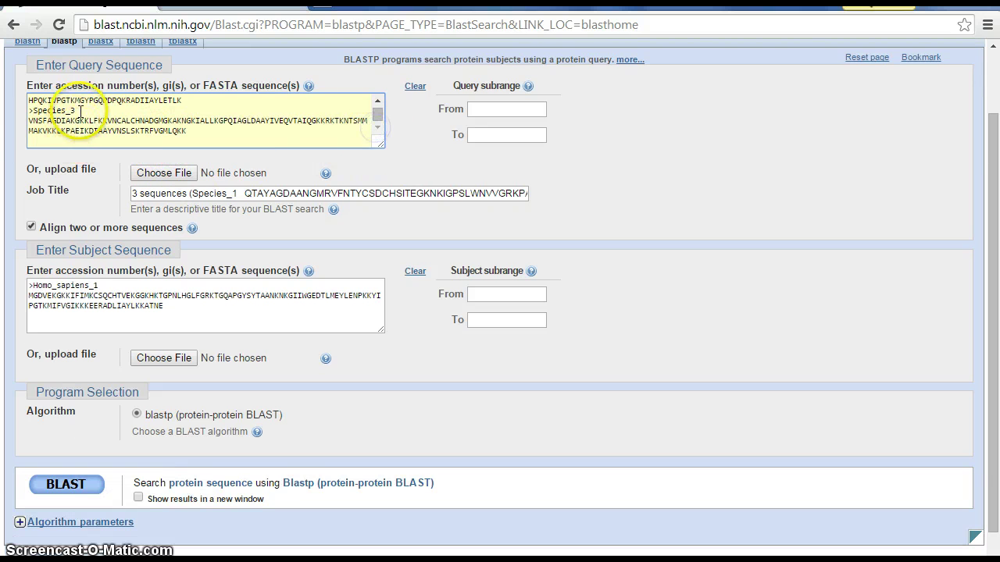
left_click_drag(76, 110, 12, 110)
key("Delete")
left_click(378, 100)
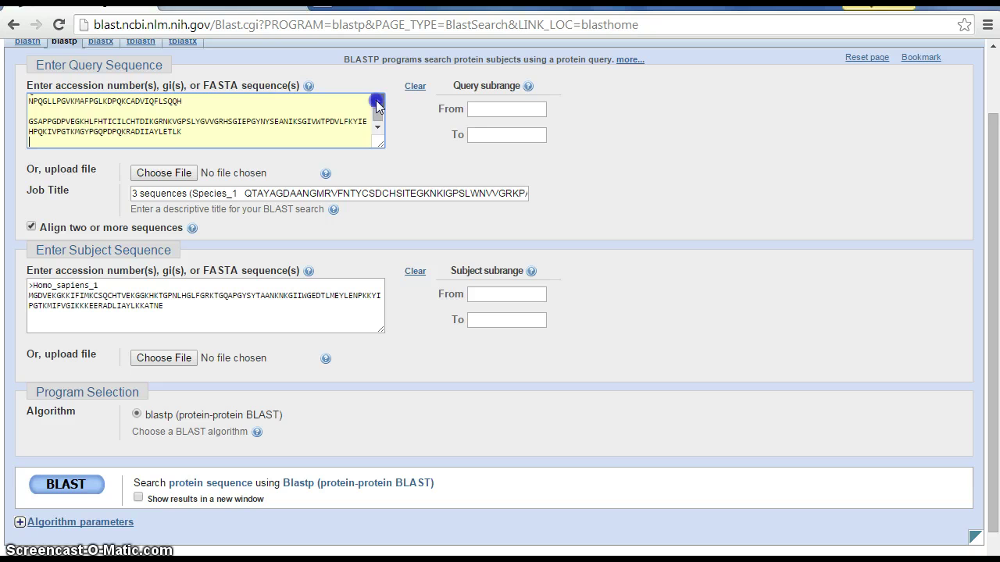
left_click(377, 100)
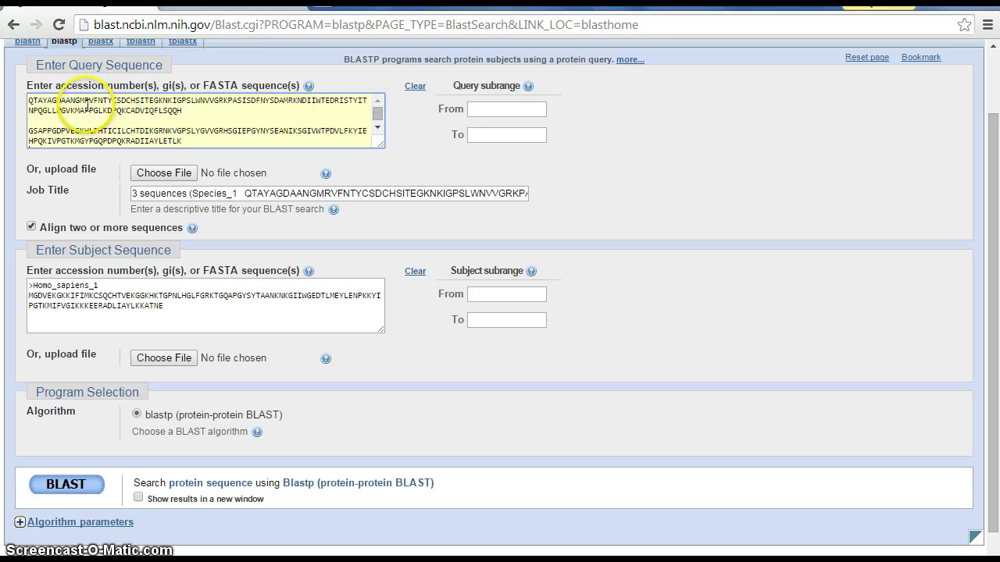
- Run BLAST and highlight identities of 47%, 38% and 40% for Ranges 1–3
left_click(56, 486)
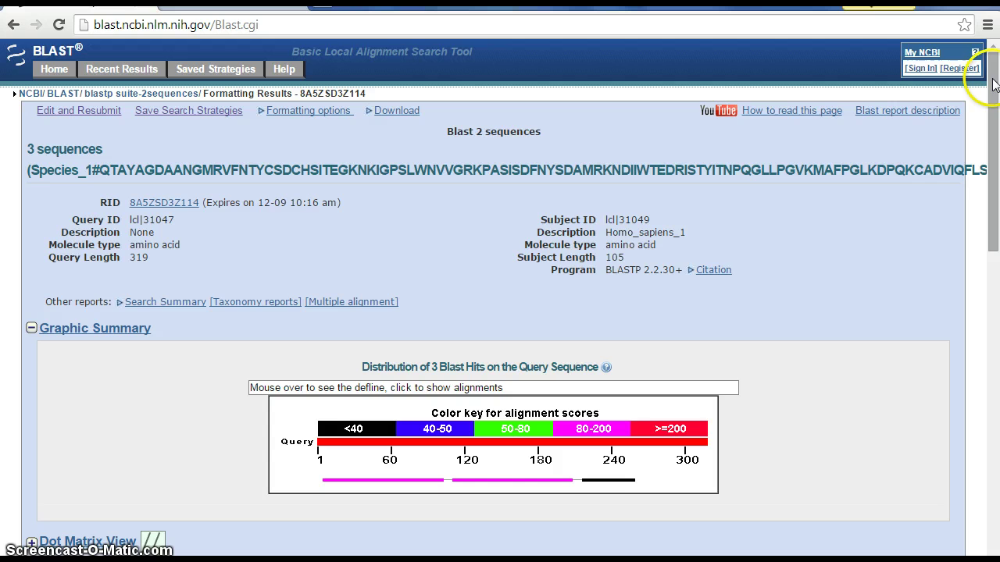
left_click_drag(994, 90, 996, 359)
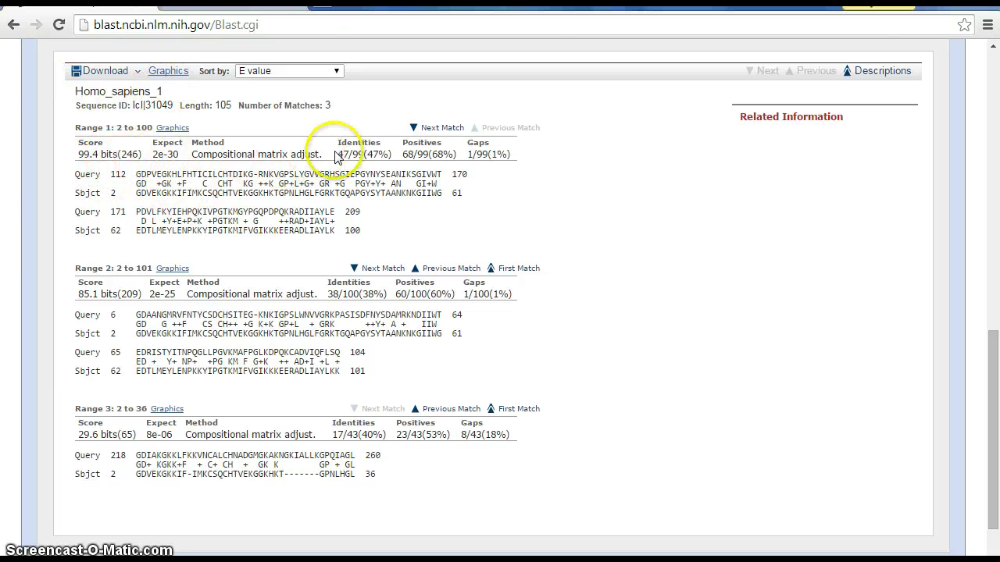
left_click_drag(368, 154, 376, 154)
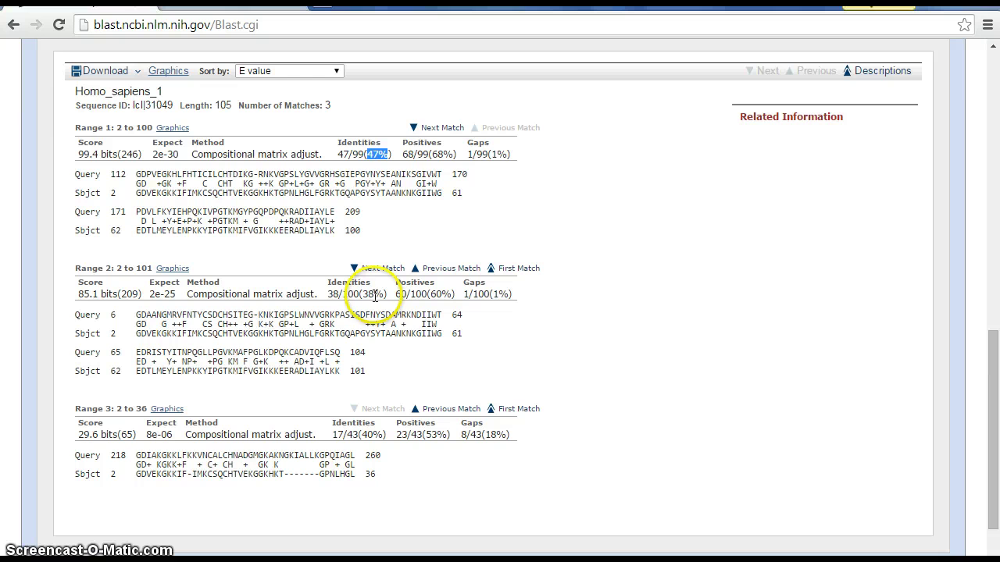
left_click_drag(364, 294, 381, 294)
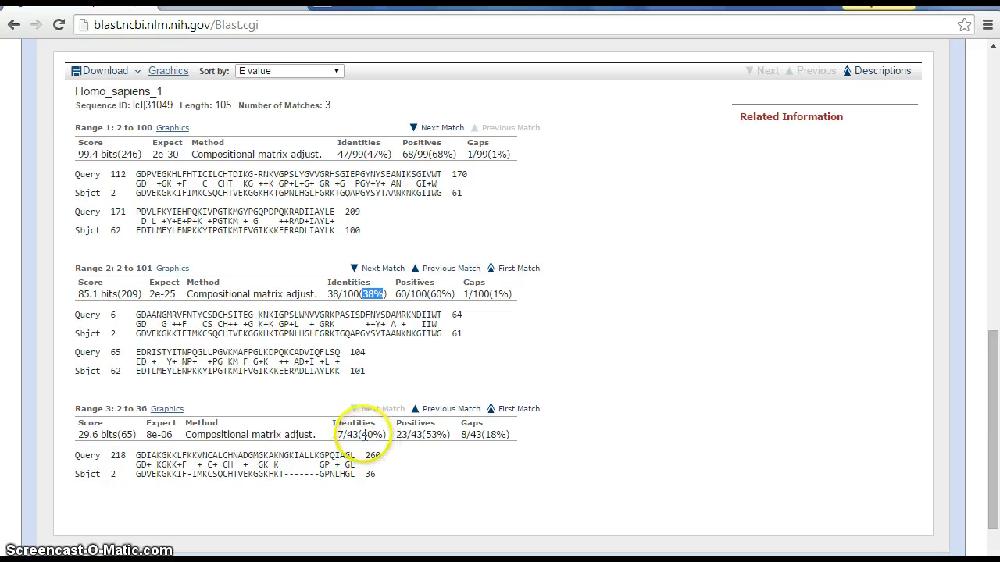
left_click(362, 430)
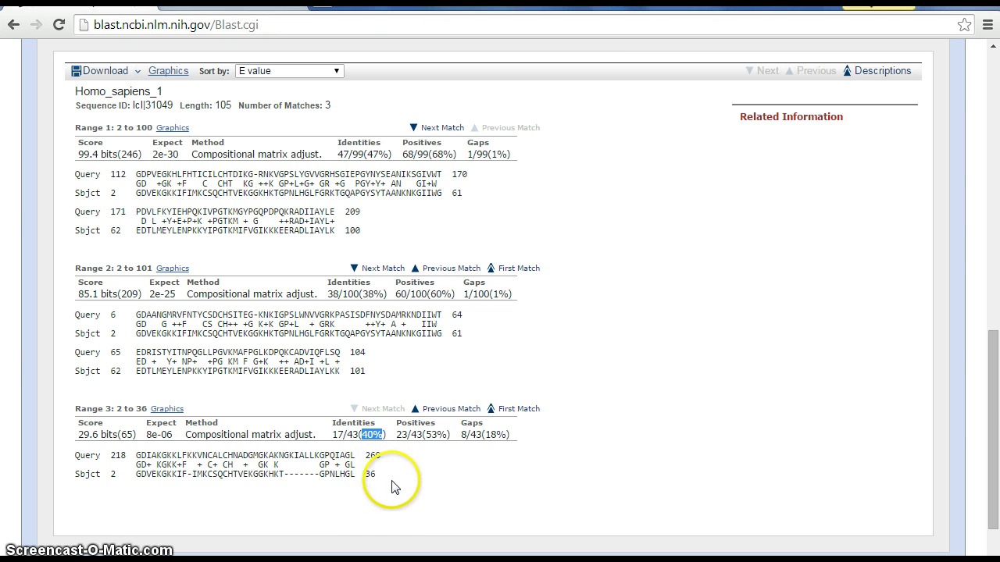
- Highlight Range 1's identity figures, 47 identical out of 99 aligned positions
left_click(133, 174)
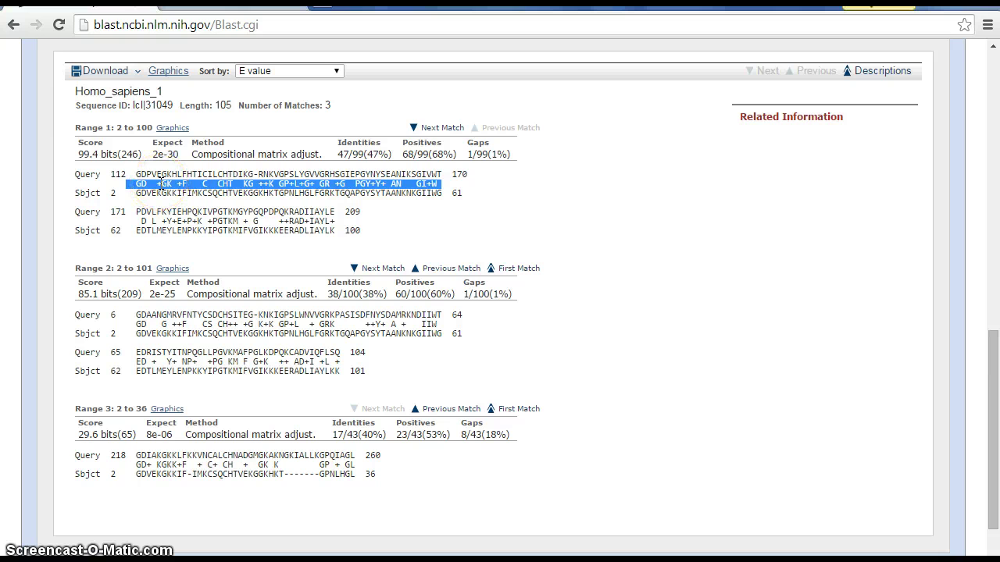
double_click(357, 153)
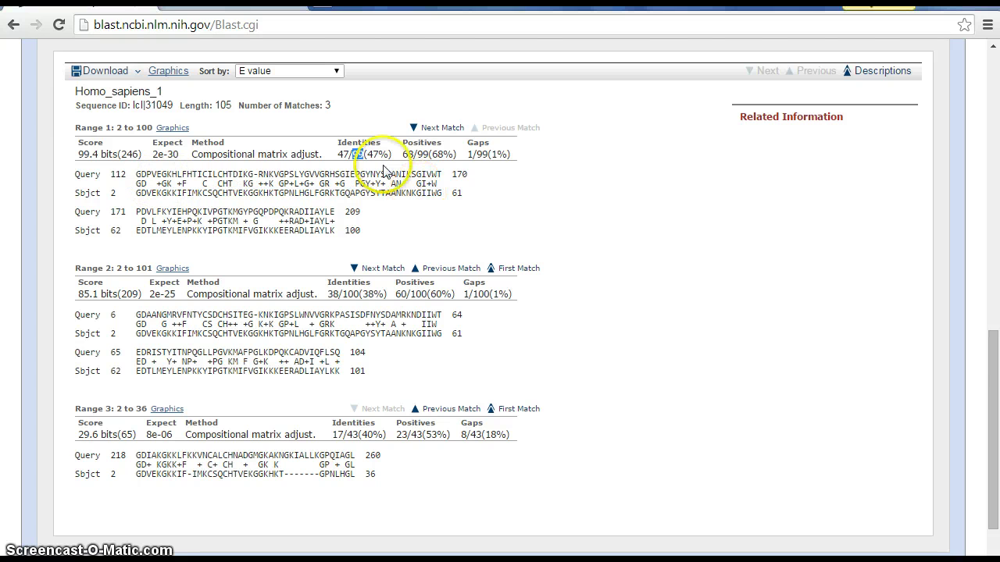
left_click(341, 155)
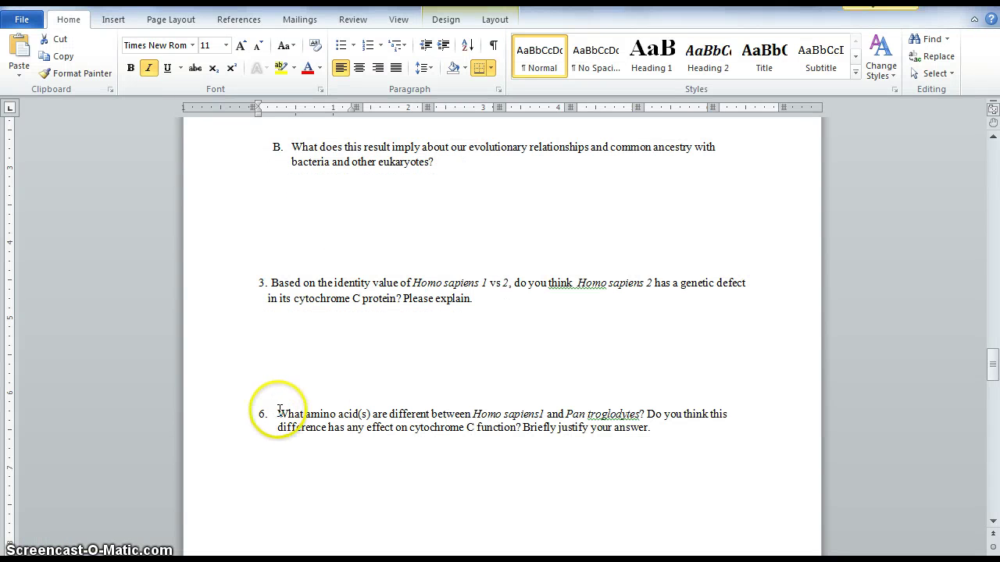
- Highlight question 6 through Pan troglodytes in the worksheet, then return to the BLAST results
left_click_drag(279, 409, 529, 416)
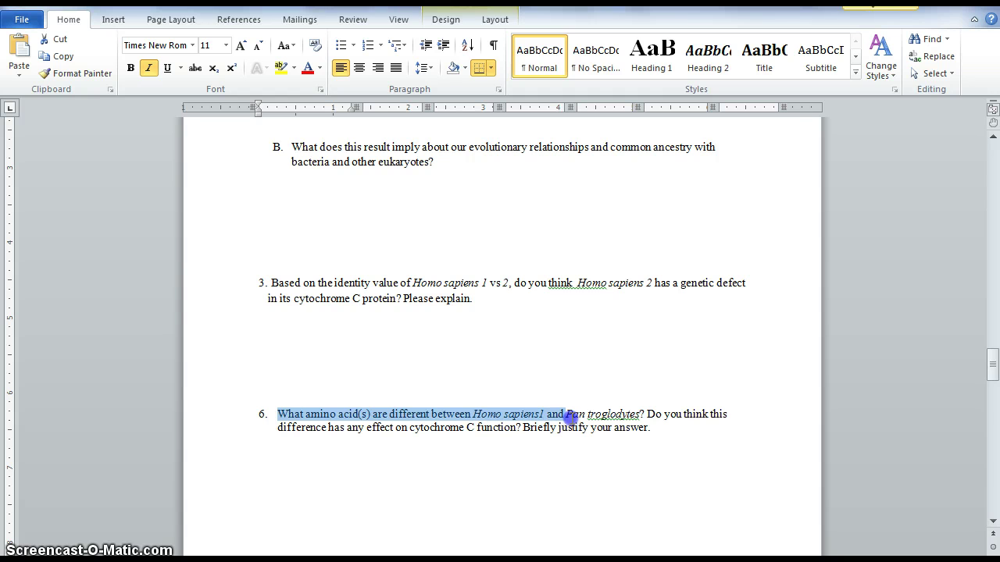
left_click_drag(589, 416, 645, 414)
left_click(170, 462)
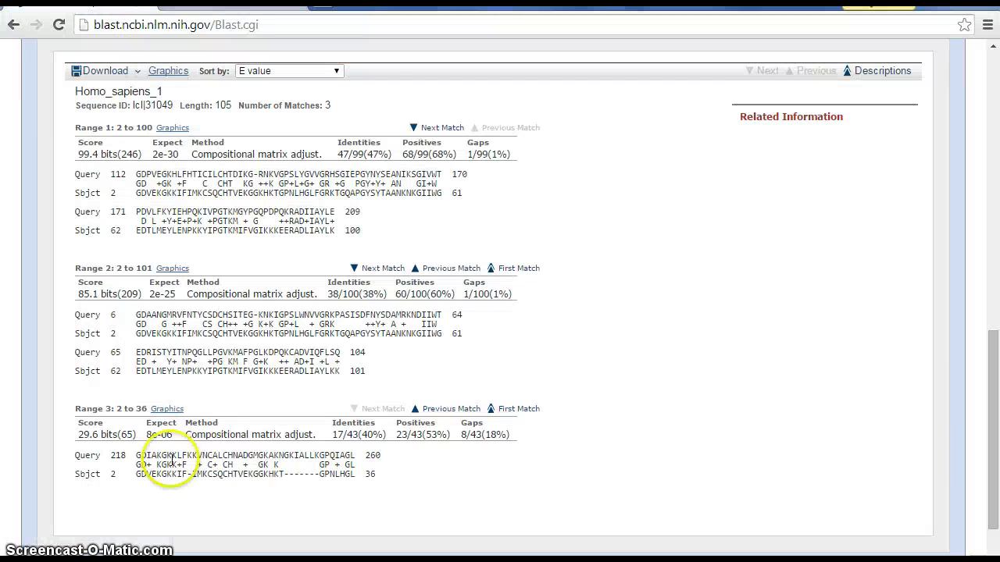
double_click(146, 182)
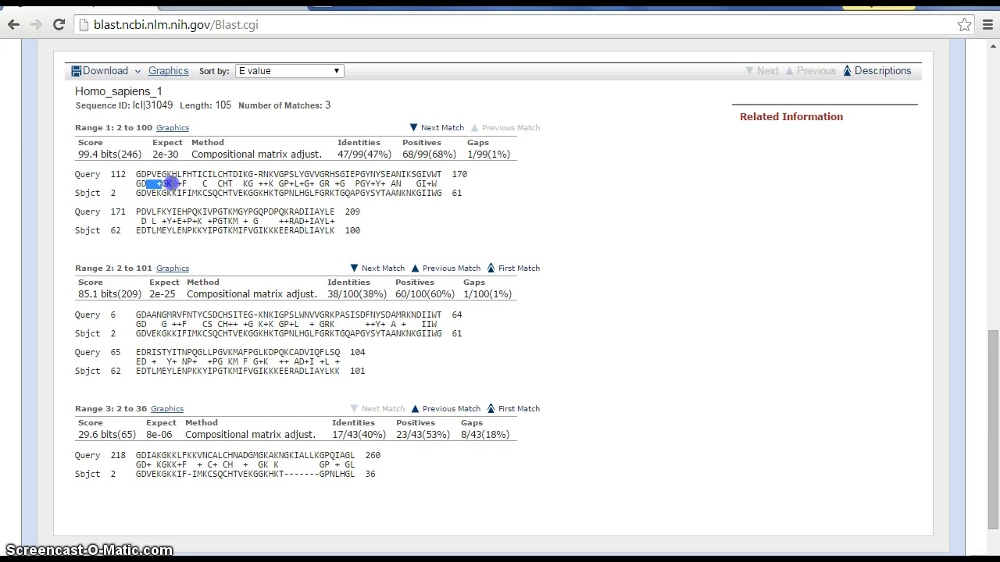